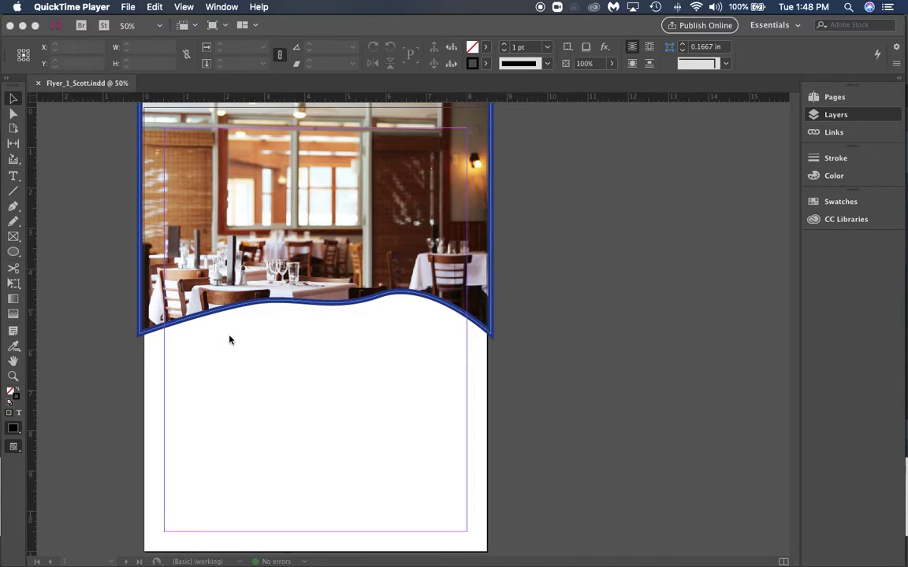
Step: Shorten the wave-edged photo frame by pulling its bottom edge up
scroll(229, 340, "up", 1)
left_click(276, 271)
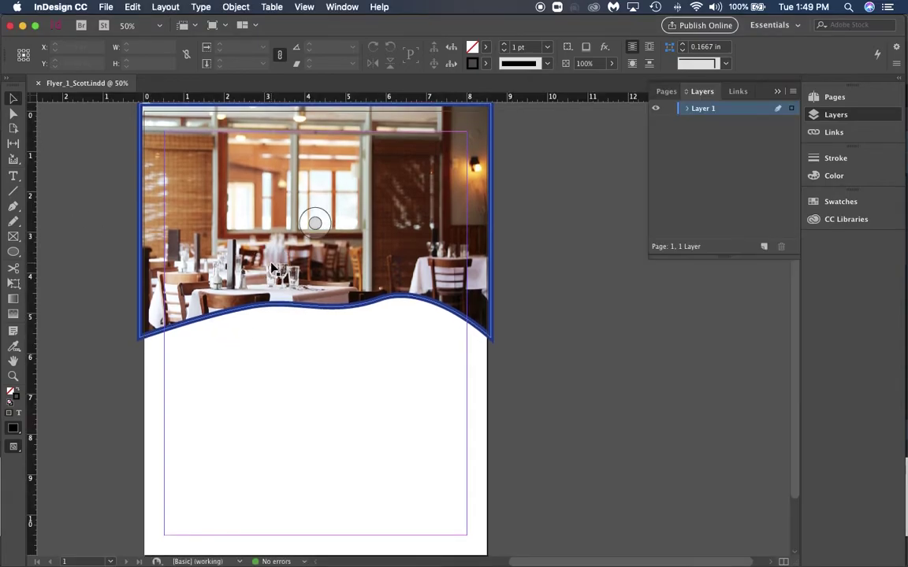
left_click(307, 214)
left_click(217, 193)
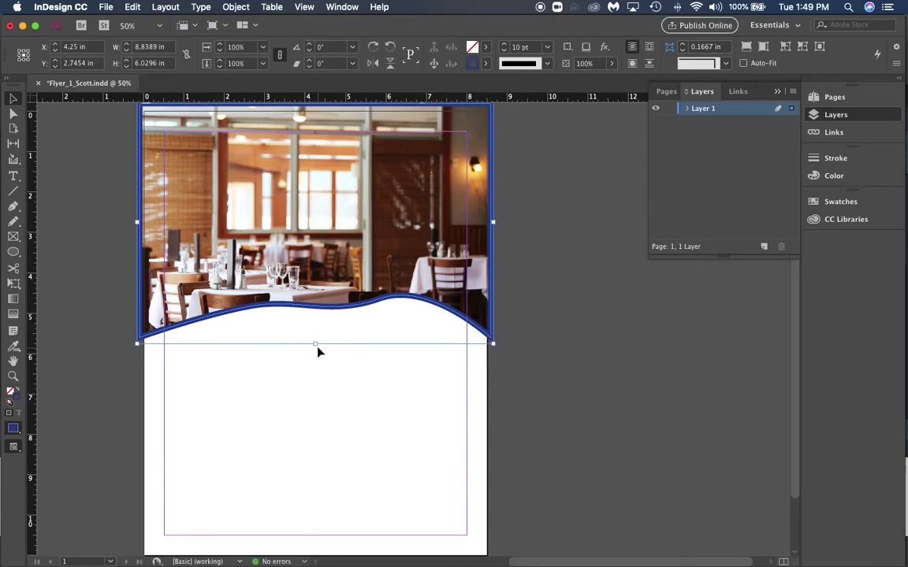
left_click_drag(315, 343, 319, 303)
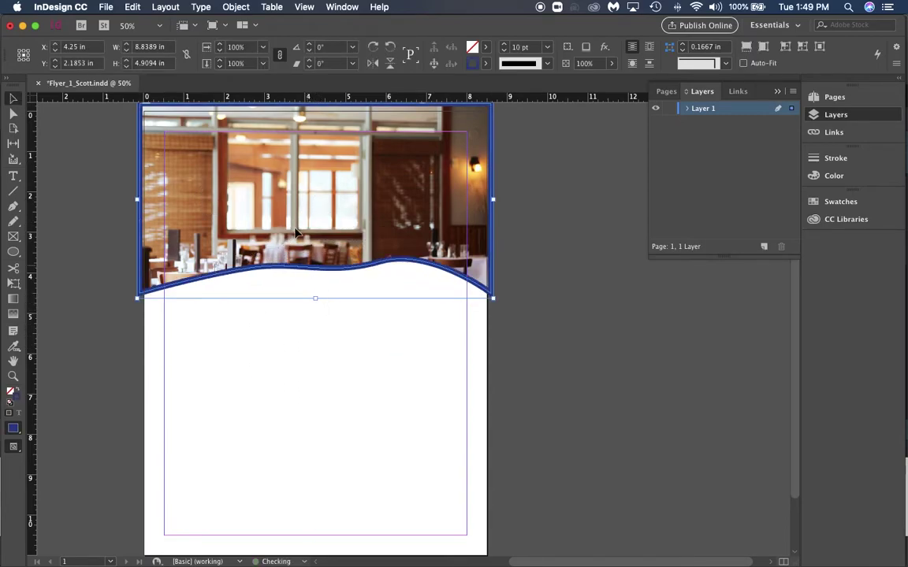
Step: Move the restaurant photo higher inside its frame so the tables show above the wave
left_click(315, 201)
right_click(315, 201)
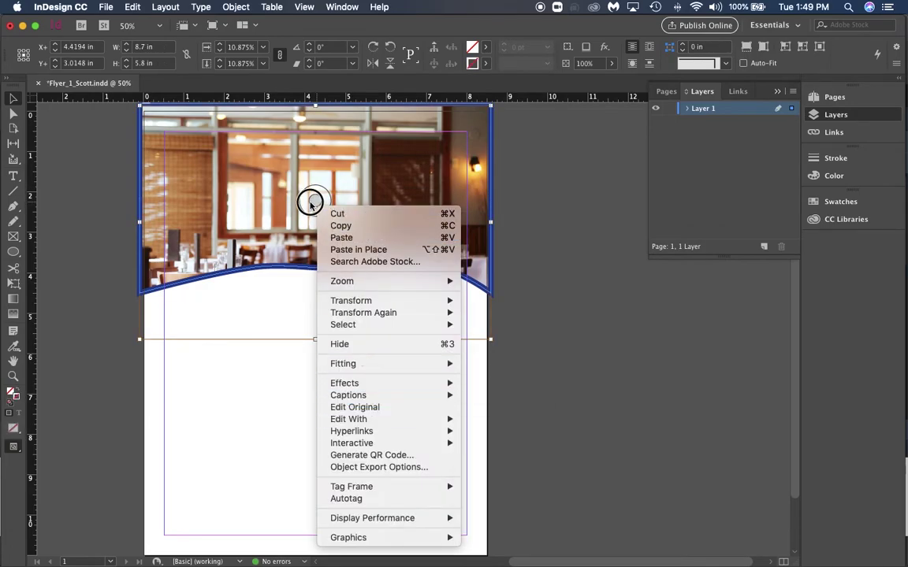
left_click(312, 199)
left_click_drag(314, 198, 318, 167)
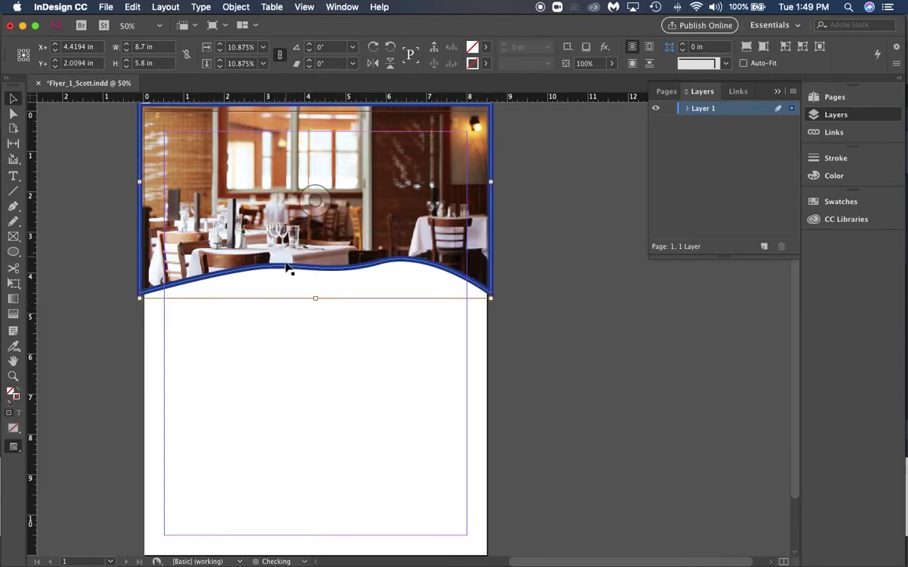
left_click(97, 361)
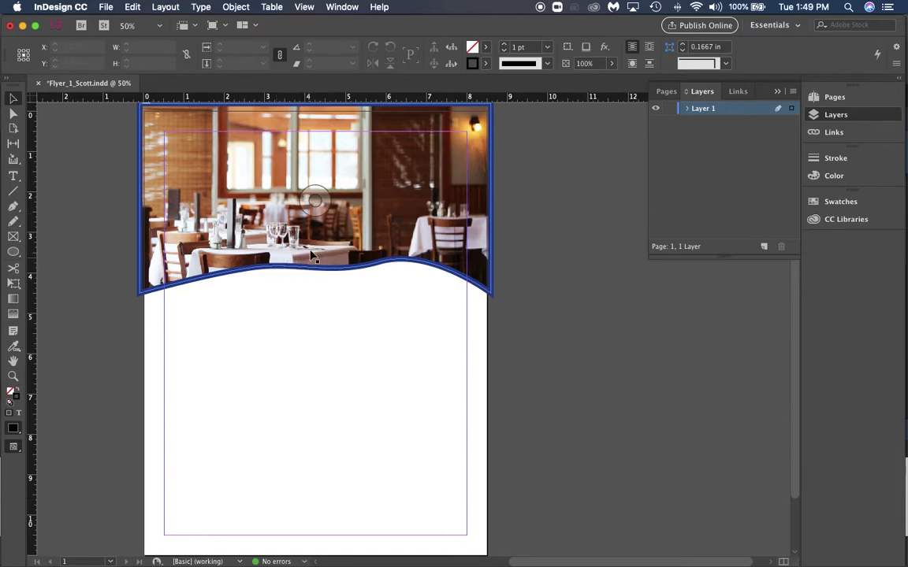
left_click_drag(315, 201, 315, 198)
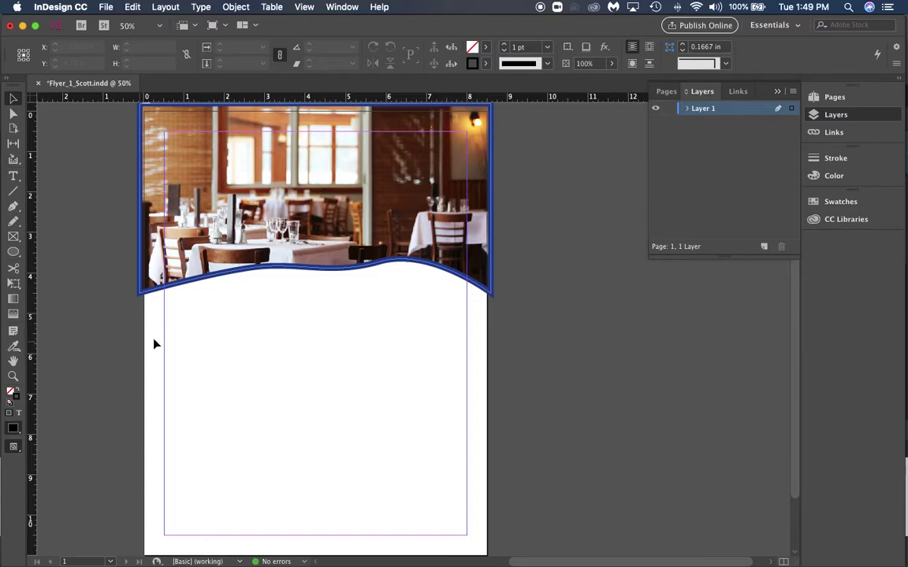
Step: Draw a text frame across the margins below the photo and type 'Lunch Special'
left_click(13, 175)
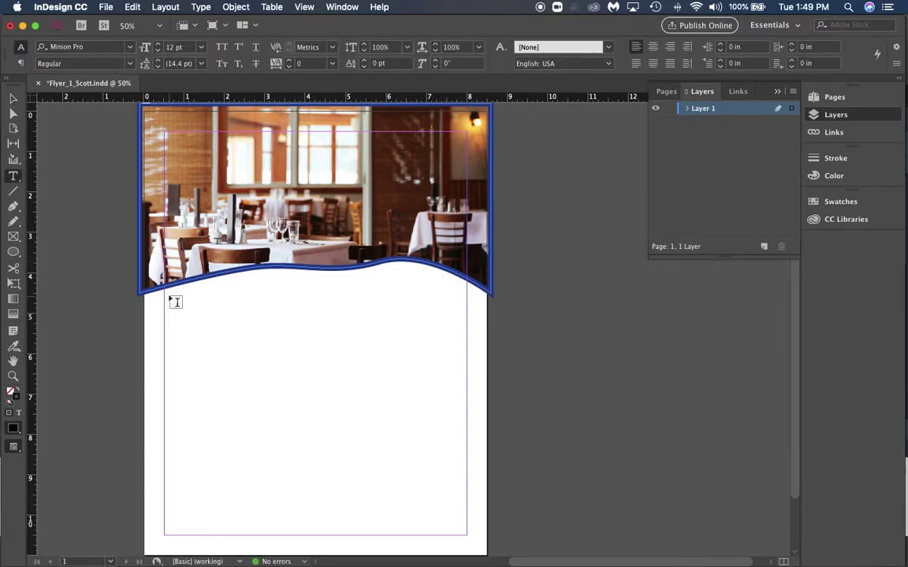
left_click_drag(165, 293, 467, 337)
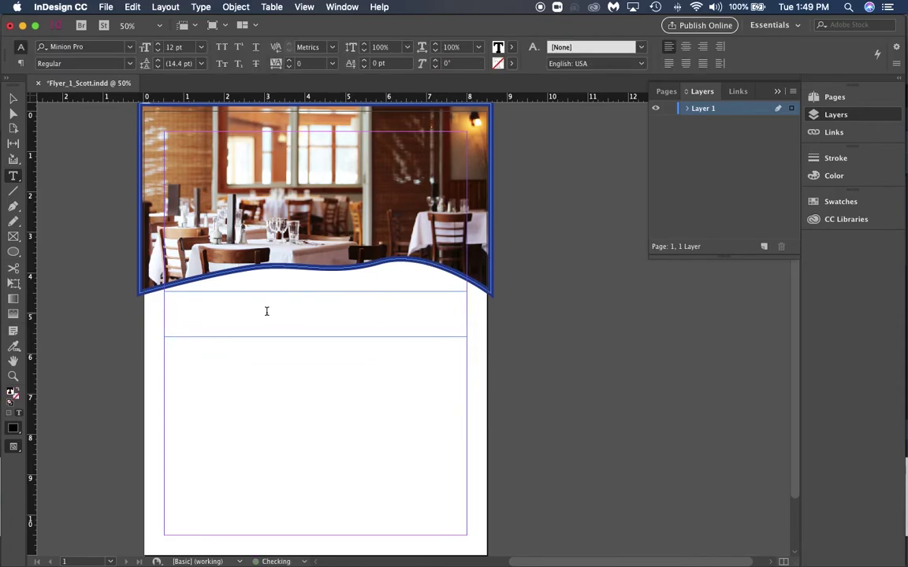
type("H")
Step: Select the Lunch Special text and start increasing its font size
left_click_drag(211, 300, 125, 277)
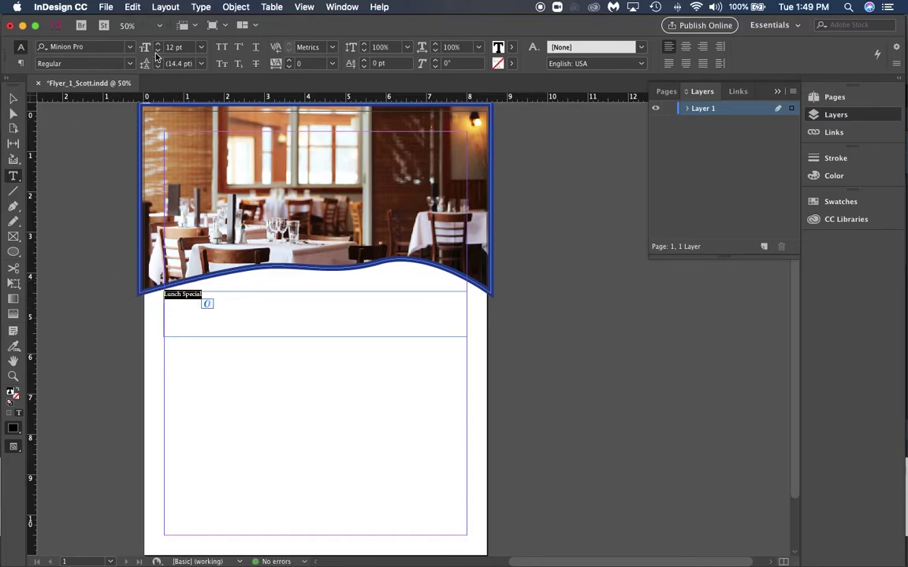
left_click(160, 46)
left_click(160, 46)
Step: Keep raising the Lunch Special font size toward 96 pt so it spans the frame width
left_click(160, 46)
left_click(160, 46)
left_click(160, 46)
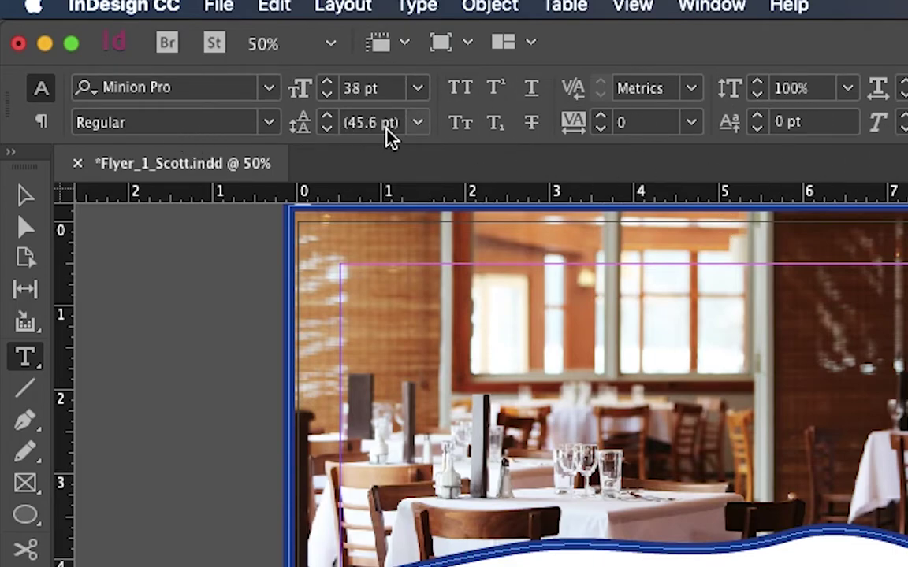
left_click(328, 88)
left_click(327, 88)
left_click(327, 88)
left_click(328, 88)
left_click(328, 88)
left_click(328, 88)
left_click(327, 88)
left_click(328, 88)
left_click(349, 87)
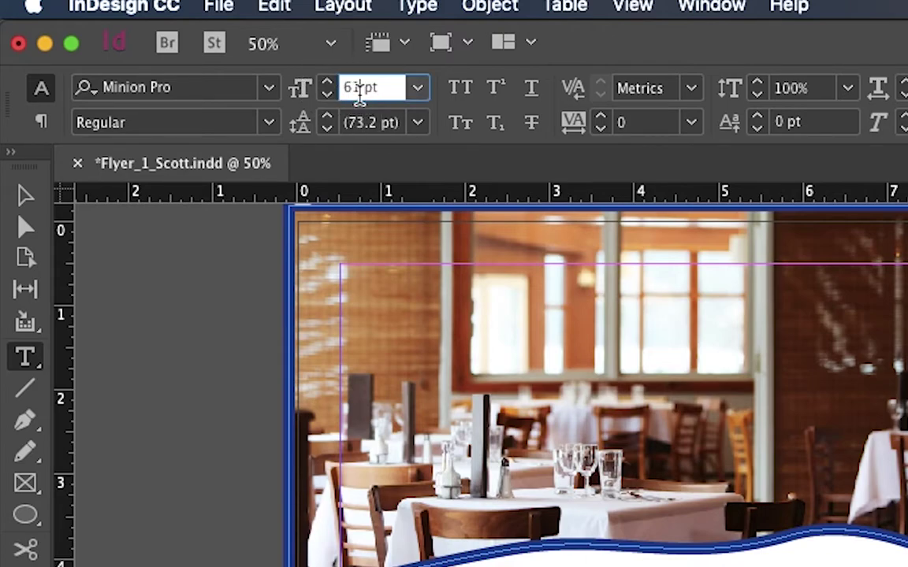
left_click(328, 82)
left_click(327, 82)
left_click(328, 81)
left_click(328, 82)
left_click(328, 89)
left_click(328, 88)
left_click(328, 88)
left_click(327, 88)
left_click(328, 88)
left_click(328, 88)
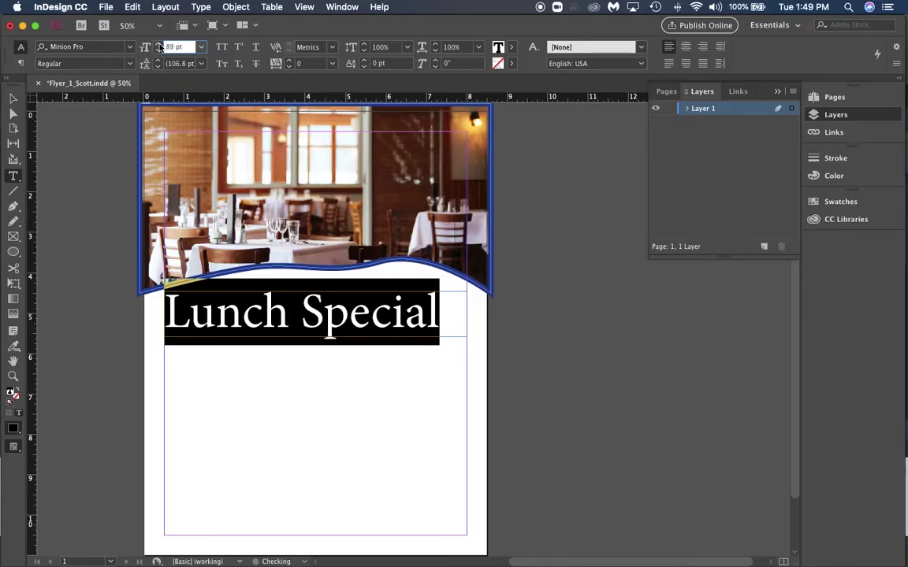
left_click(158, 44)
left_click(158, 44)
left_click(159, 44)
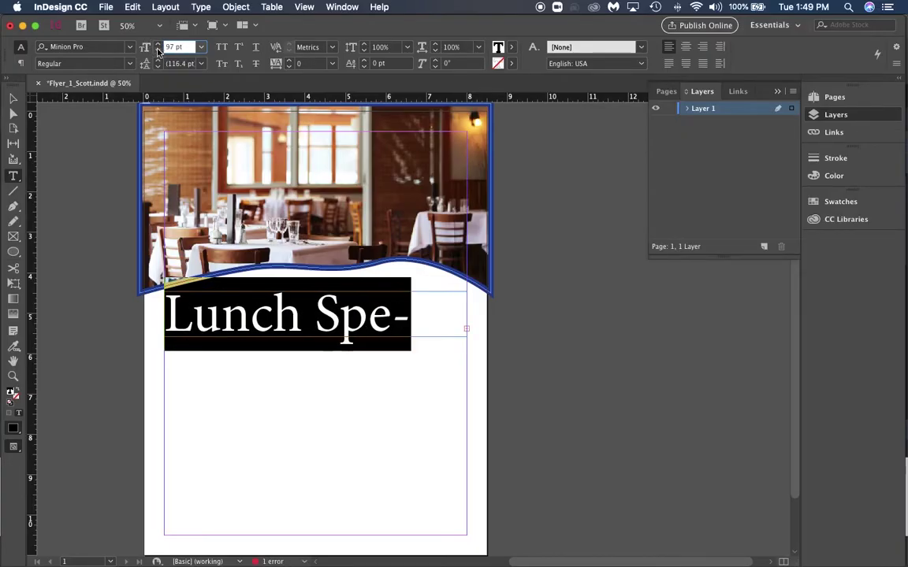
left_click(158, 44)
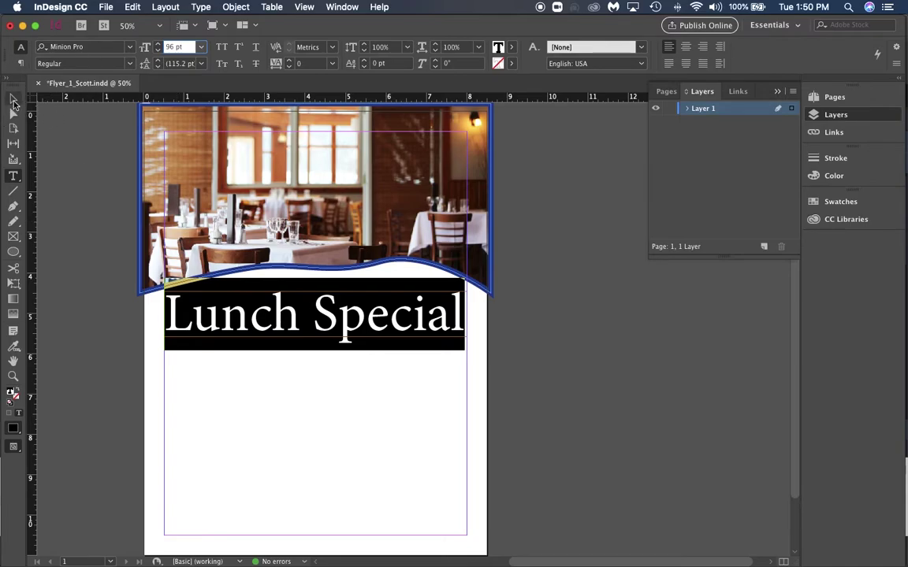
Step: Draw a 7.5 in horizontal rule beneath the Lunch Special heading
left_click(13, 102)
left_click(276, 375)
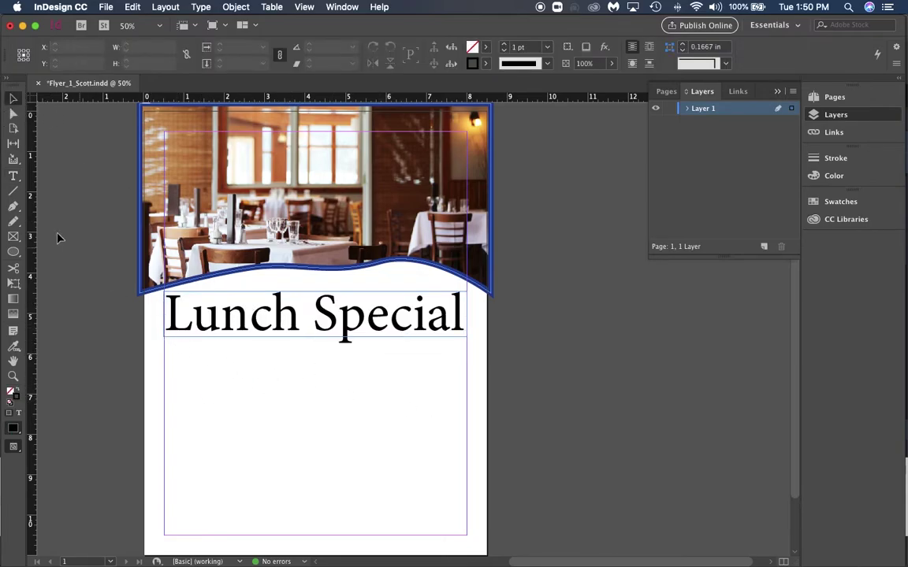
left_click(14, 190)
left_click(164, 344)
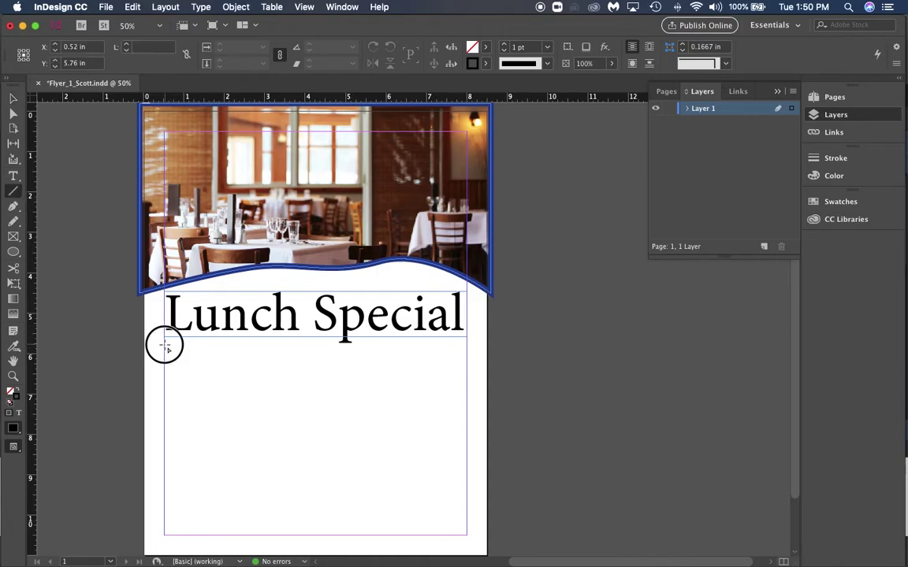
left_click_drag(164, 344, 470, 349)
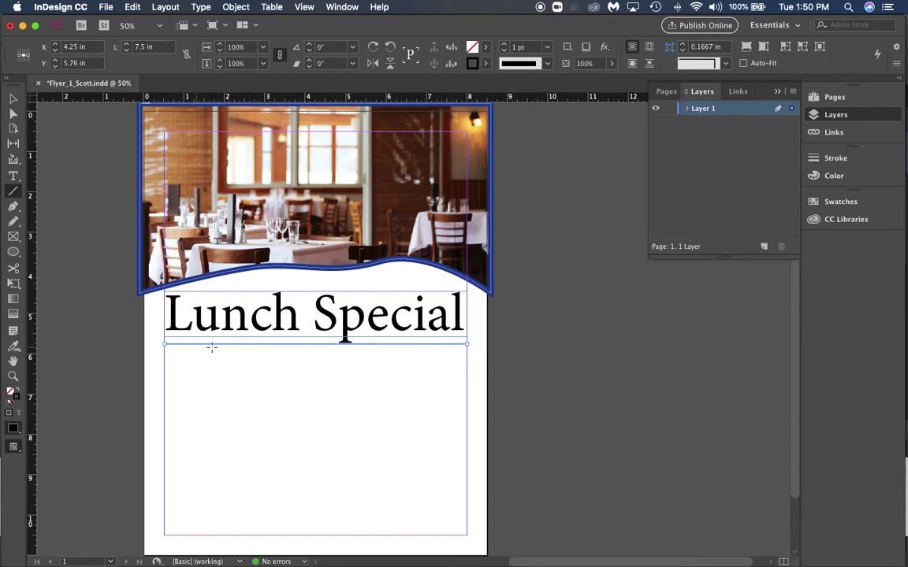
Step: Check the rule in Preview mode, then return to normal view and reselect it
left_click(15, 99)
left_click(635, 383)
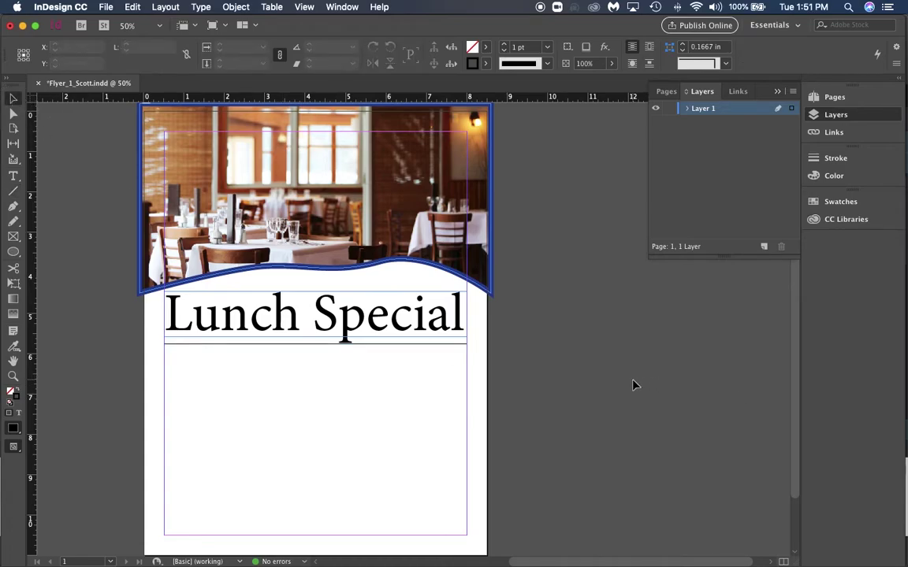
key("w")
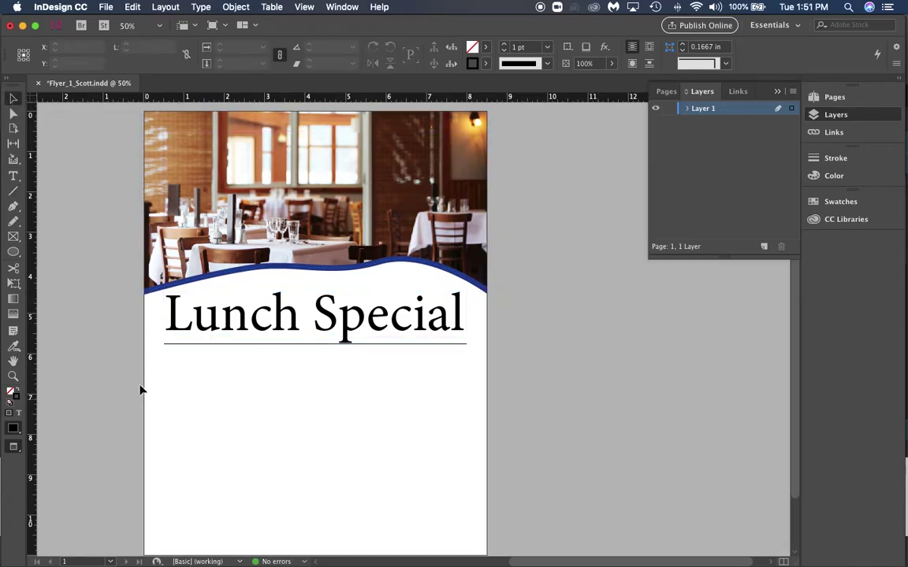
left_click(396, 347)
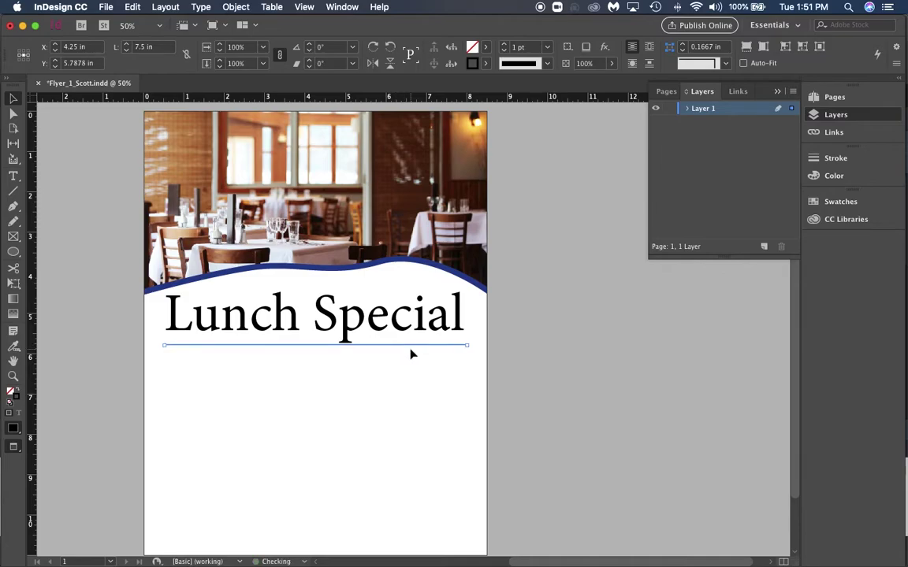
left_click(552, 441)
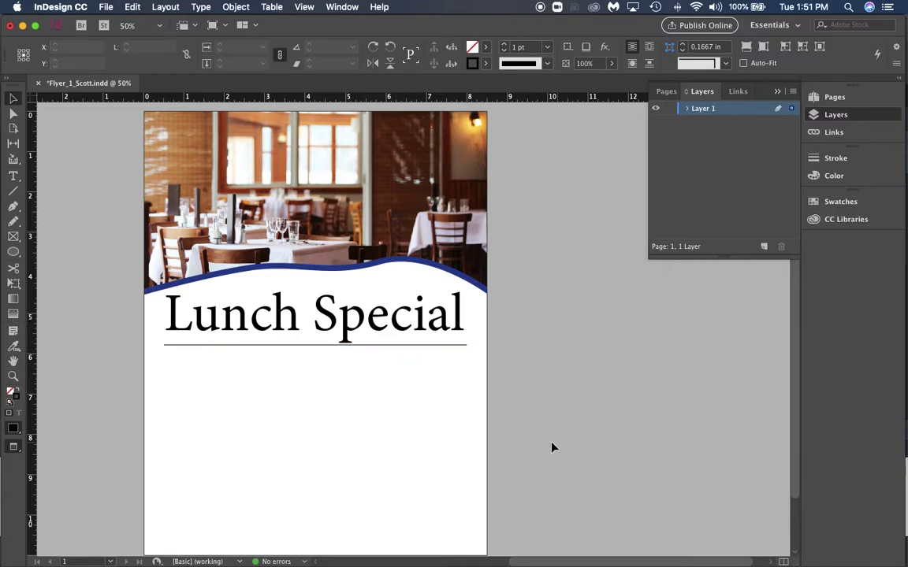
left_click(375, 347)
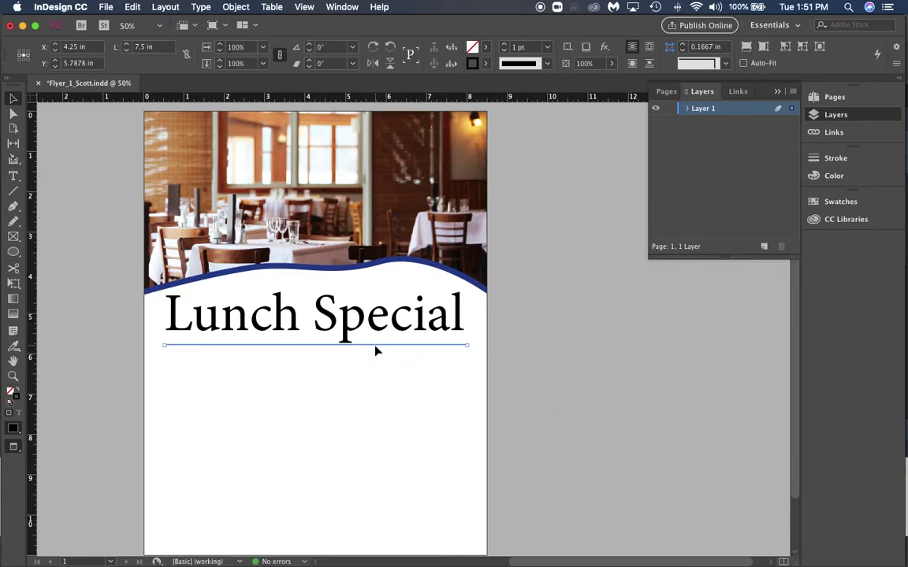
left_click(522, 342)
key("w")
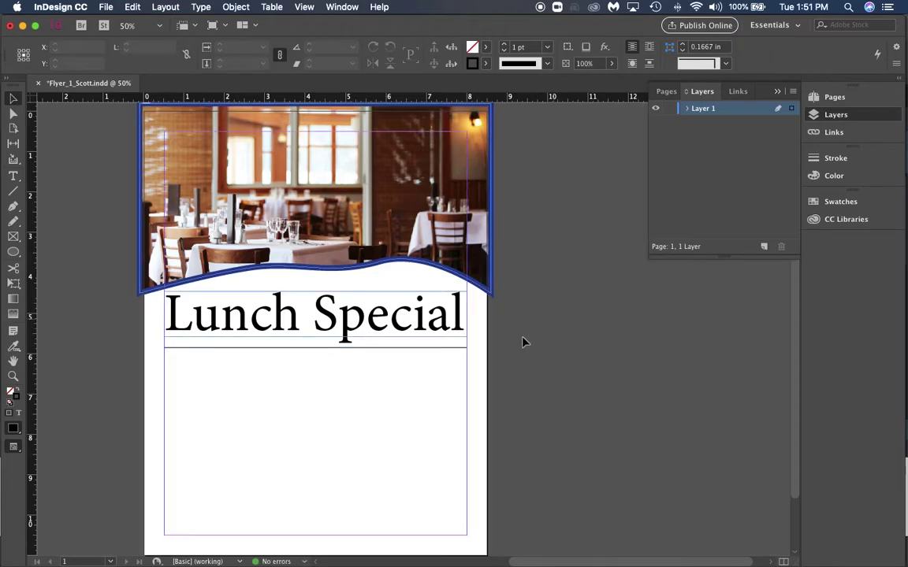
left_click(339, 348)
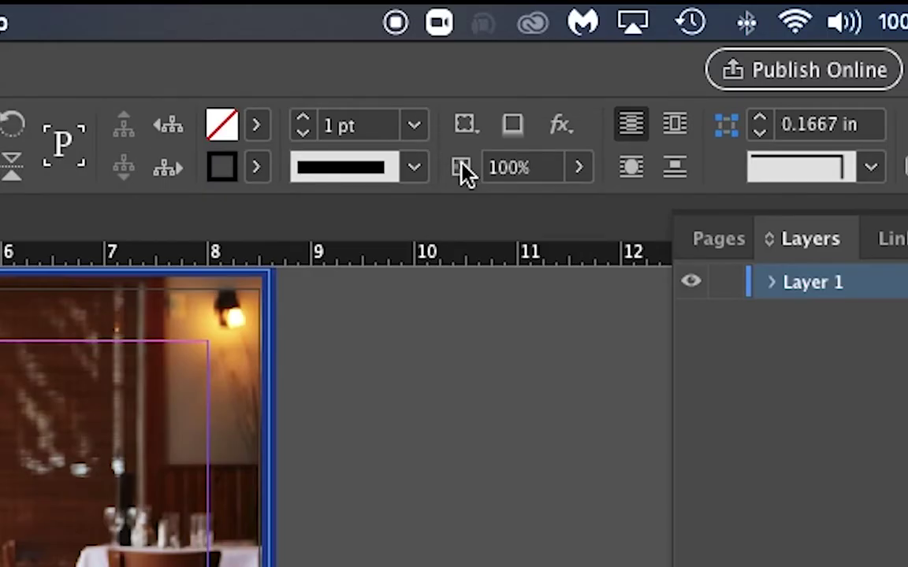
left_click(417, 168)
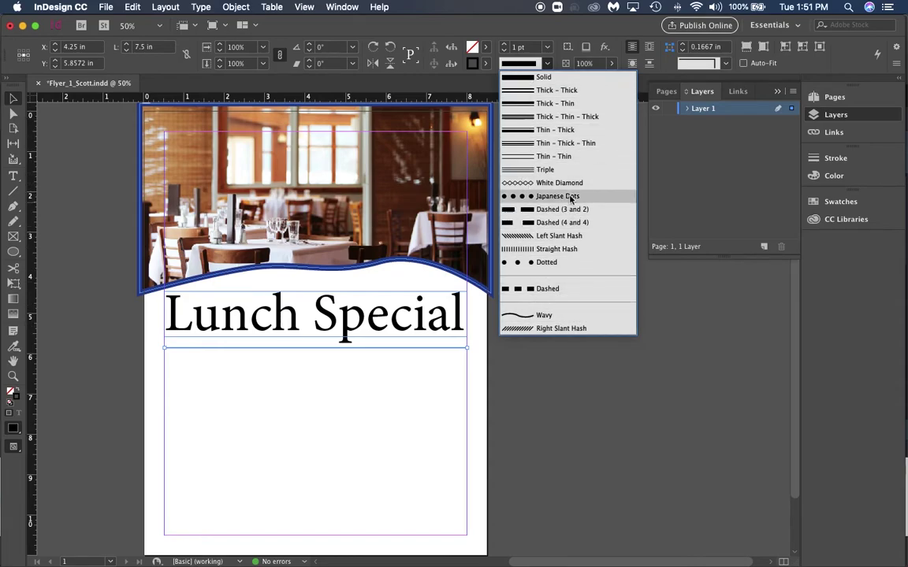
Step: Give the rule the Thin - Thick stroke style at 7 pt weight
left_click(564, 130)
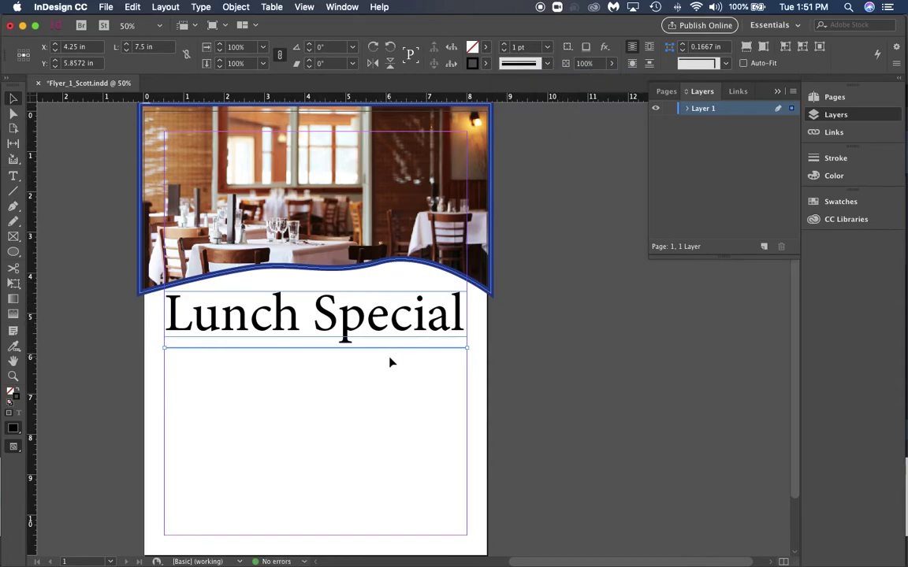
scroll(390, 363, "up", 3)
left_click(367, 345)
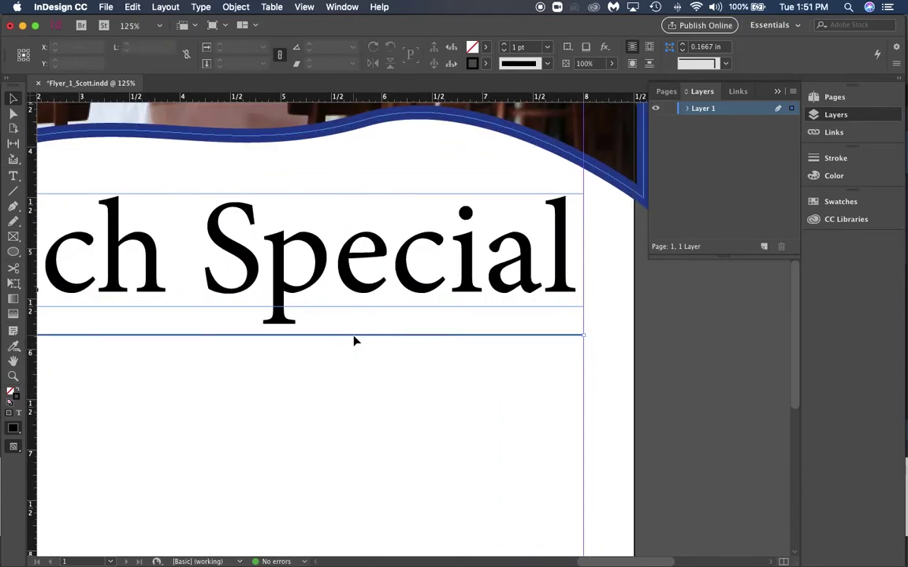
left_click(353, 336)
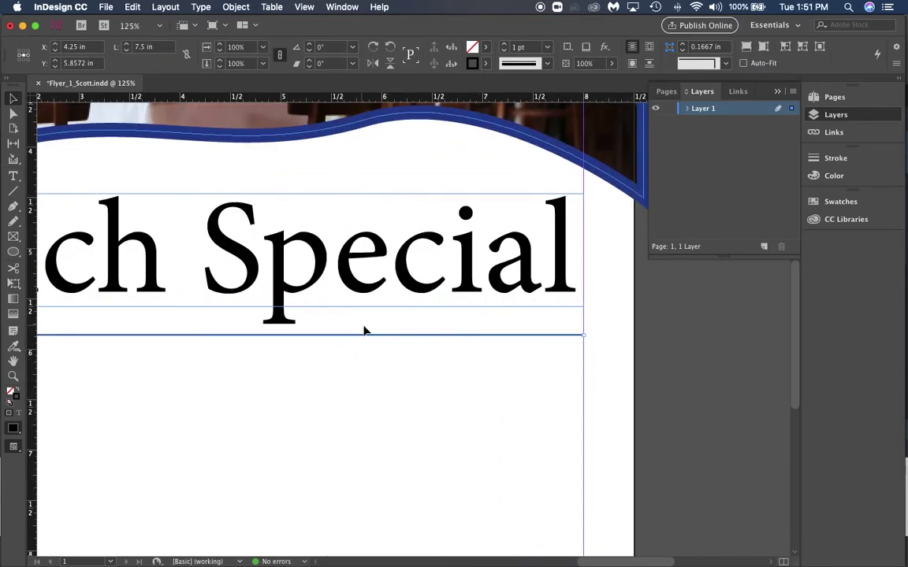
left_click(503, 47)
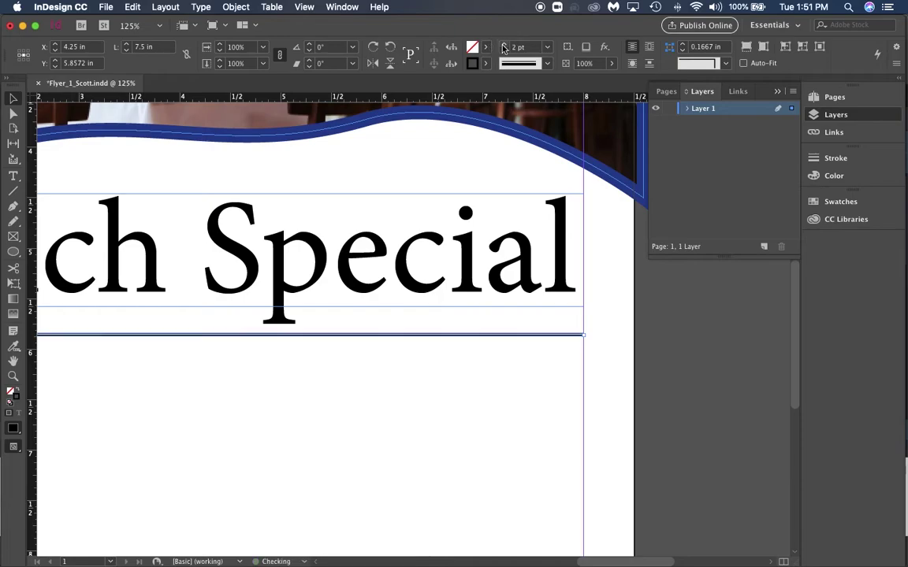
left_click(503, 48)
left_click(503, 48)
left_click(503, 47)
left_click(504, 48)
left_click(503, 48)
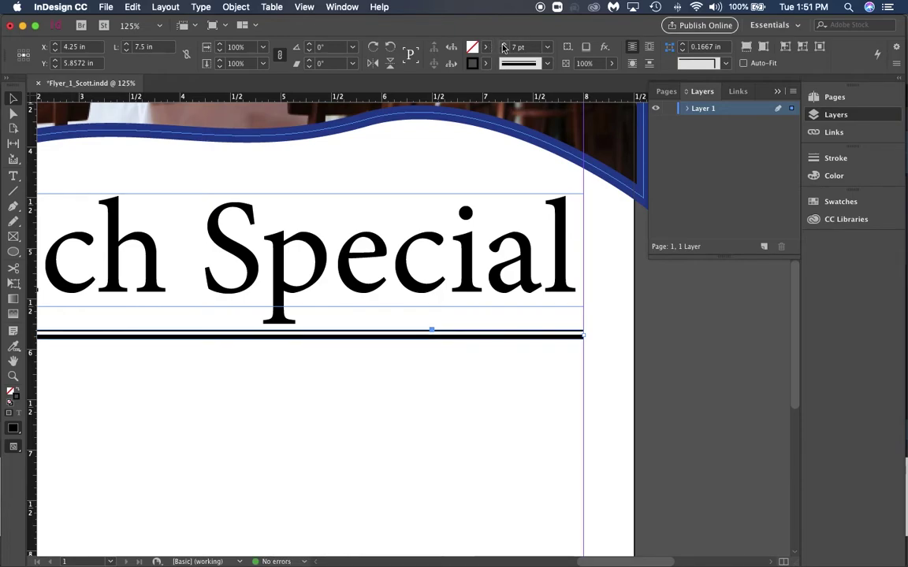
left_click(504, 48)
left_click(504, 51)
Step: Review the heading and double rule at 100% in Preview mode, then zoom back to 75%
left_click(466, 377)
key("super+minus")
key("super+minus")
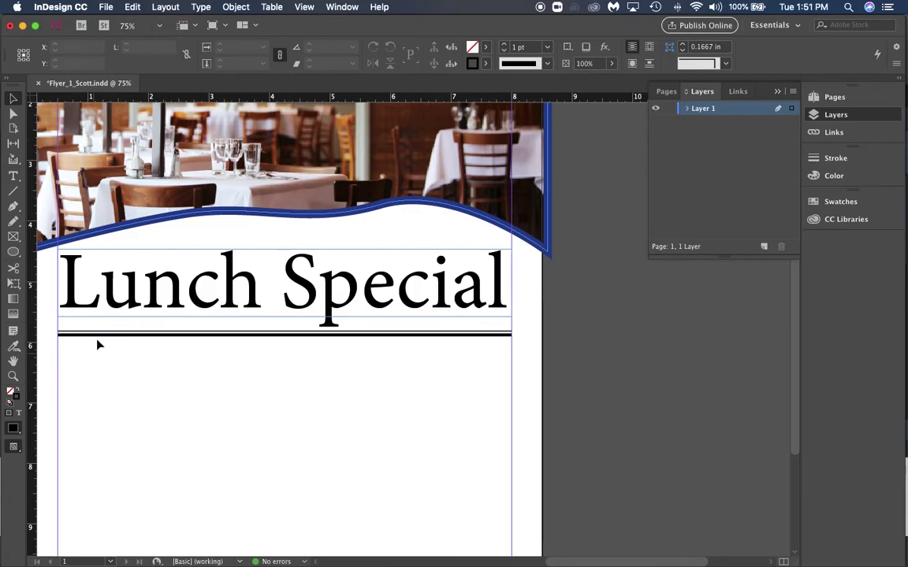
key("super+equal")
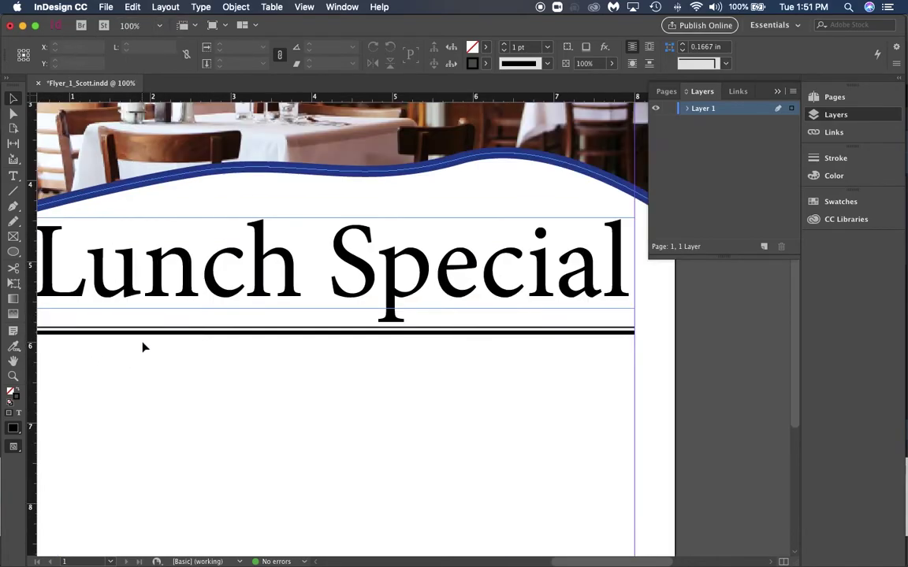
key("w")
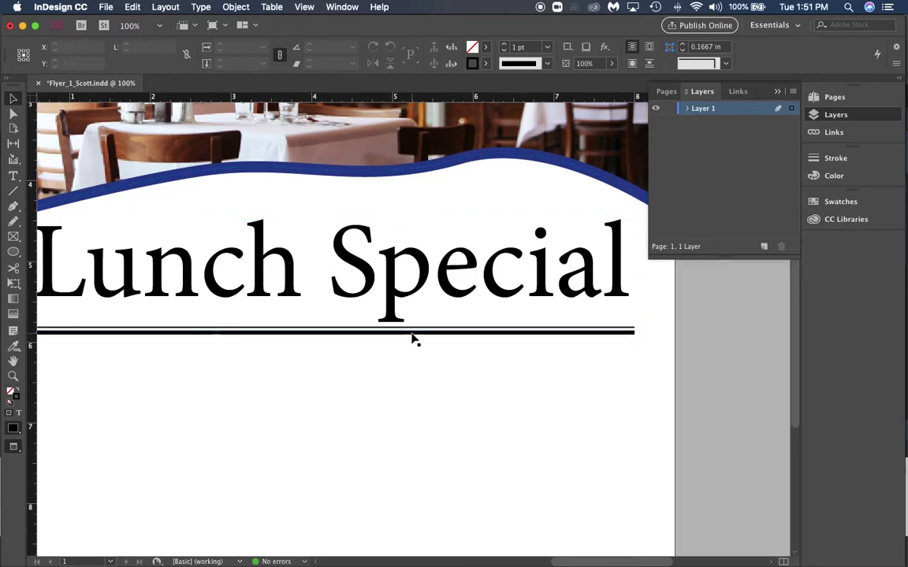
key("super+minus")
key("super+minus")
key("super+equal")
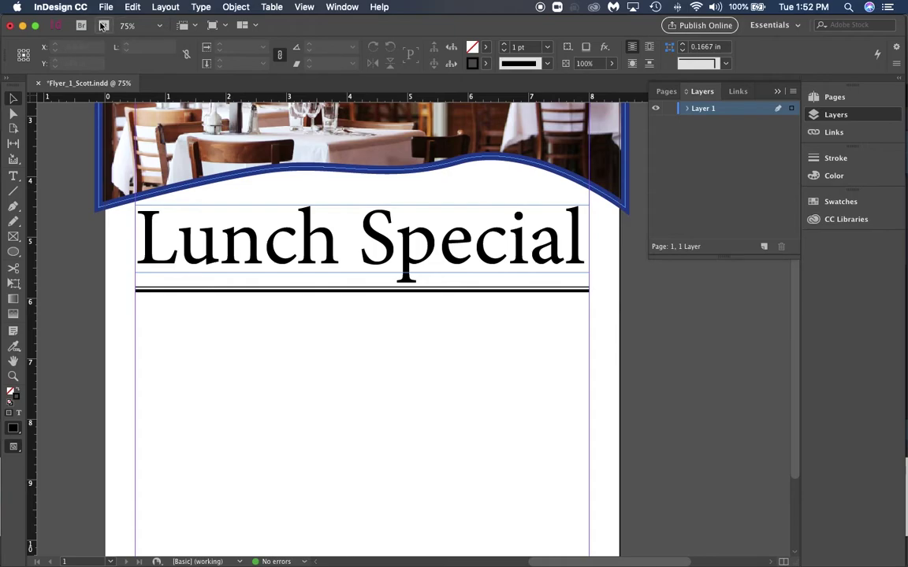
Step: Load Coffee Café.docx from the text folder via File > Place
left_click(111, 9)
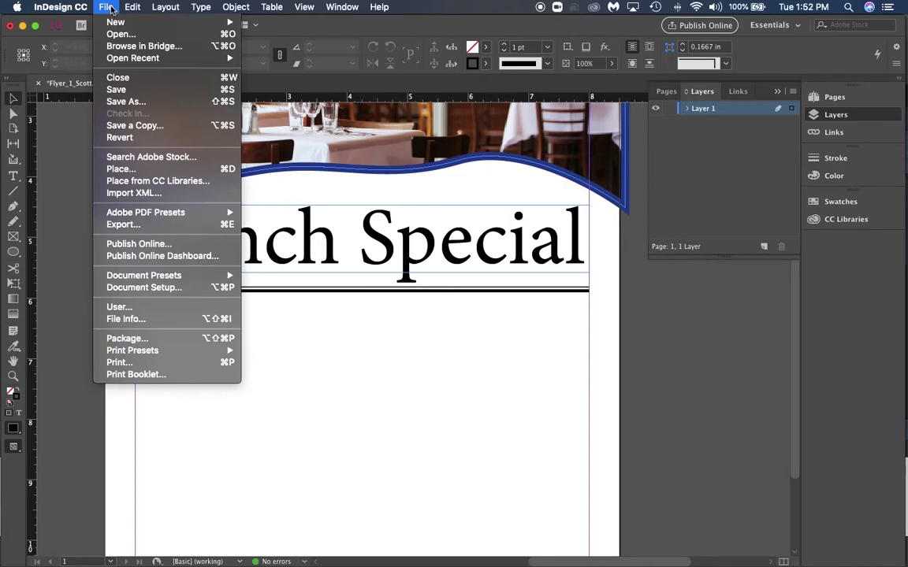
left_click(158, 169)
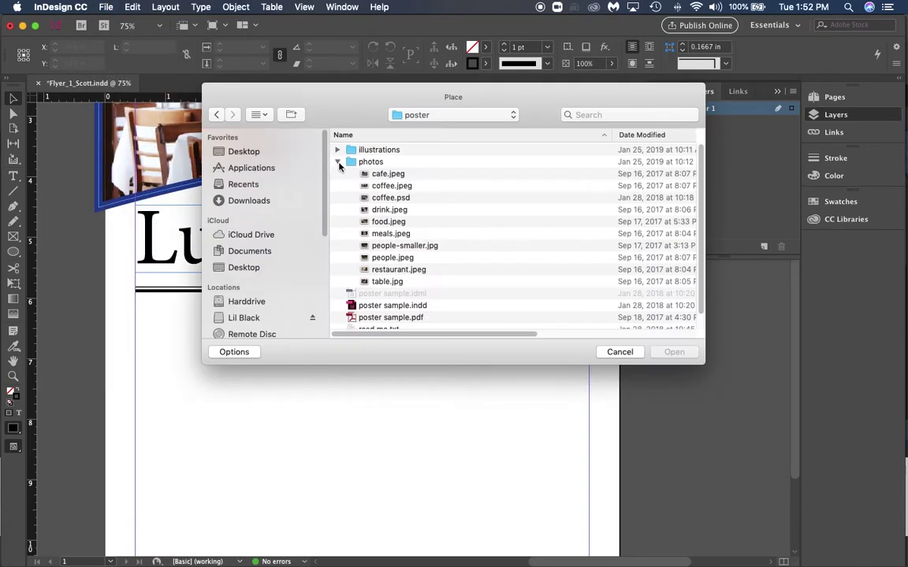
scroll(344, 184, "down", 1)
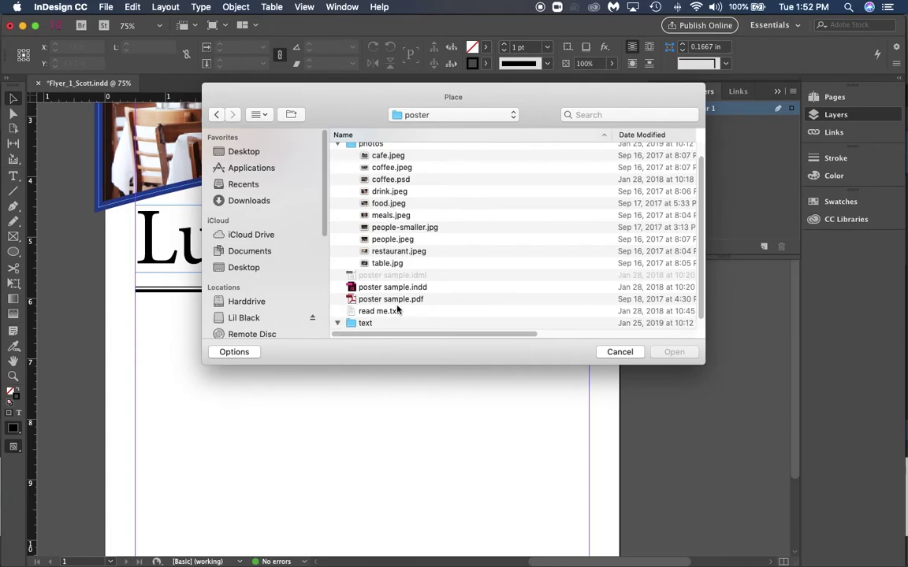
left_click(337, 323)
left_click(385, 325)
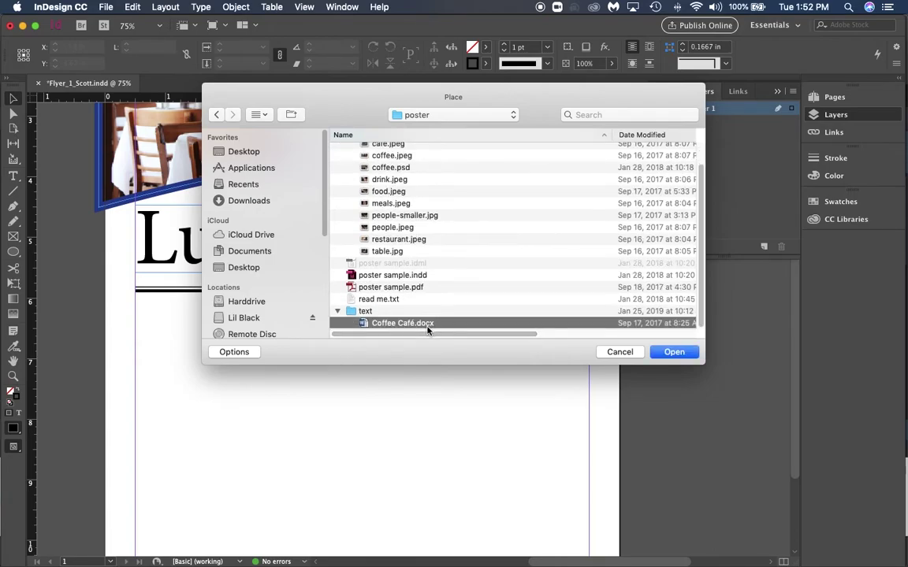
left_click(666, 352)
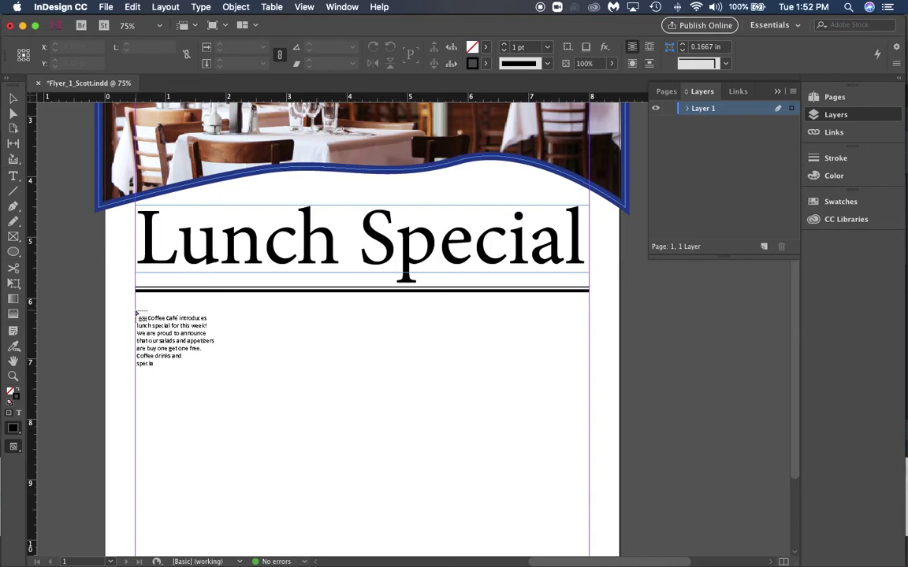
Step: Flow the Coffee Café story into a frame below the rule and trim its height to 2.74 in
left_click_drag(136, 309, 367, 540)
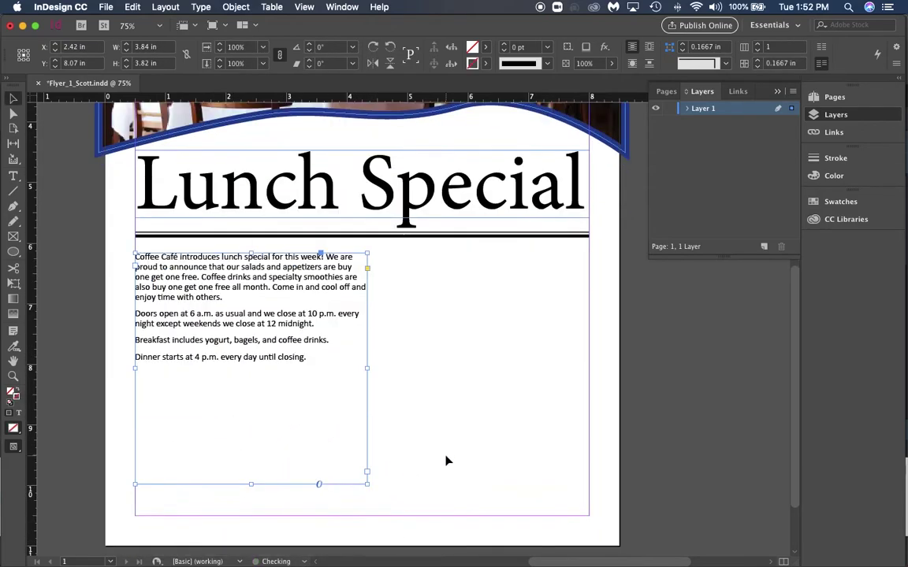
scroll(446, 460, "down", 2)
left_click_drag(252, 454, 251, 388)
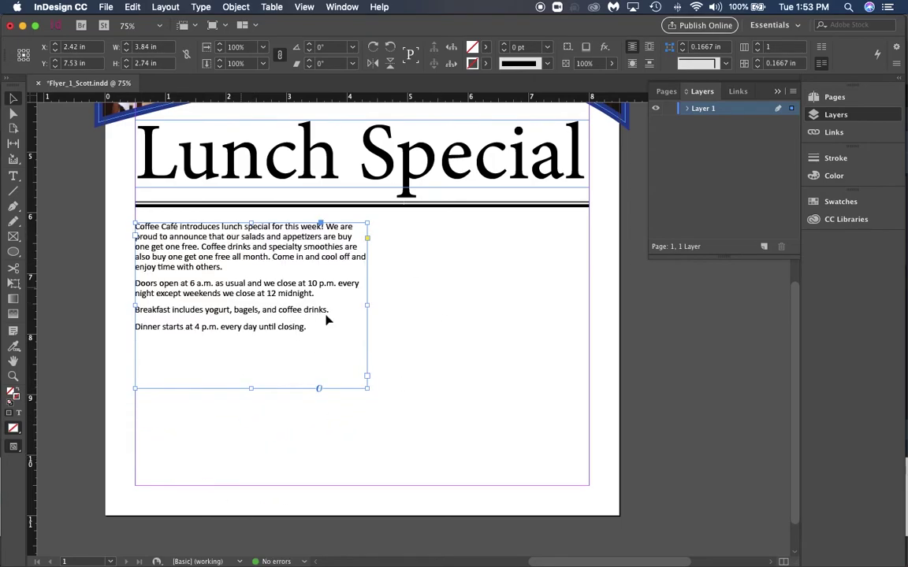
Step: Set all the body text to 14 pt and lengthen its frame to 3.12 in to show the Dinner line
double_click(298, 320)
left_click_drag(307, 327, 73, 209)
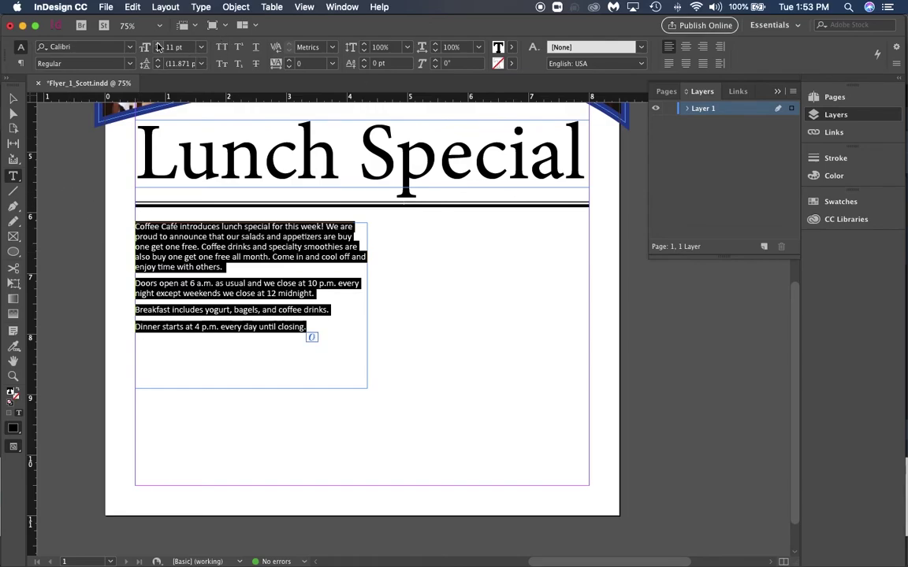
key("super+shift+period")
key("super+shift+period")
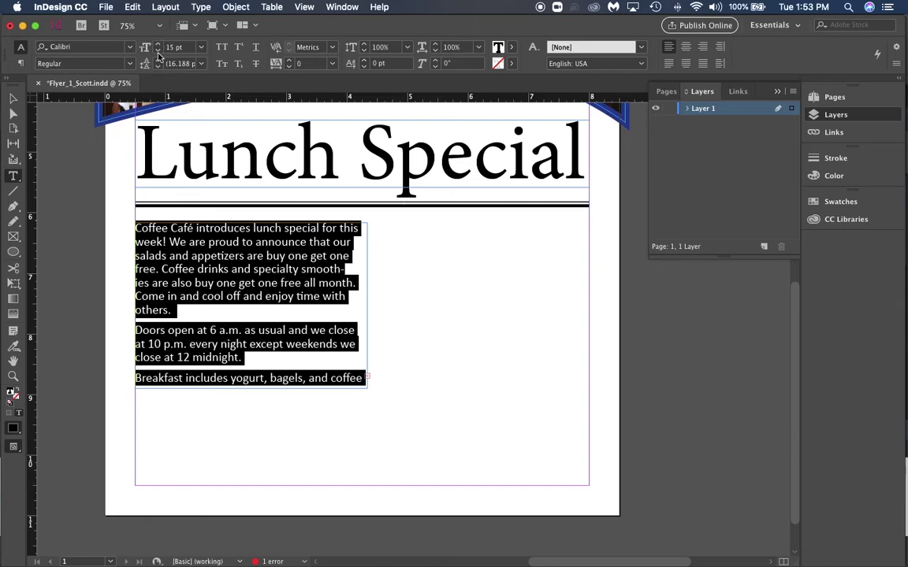
left_click(157, 50)
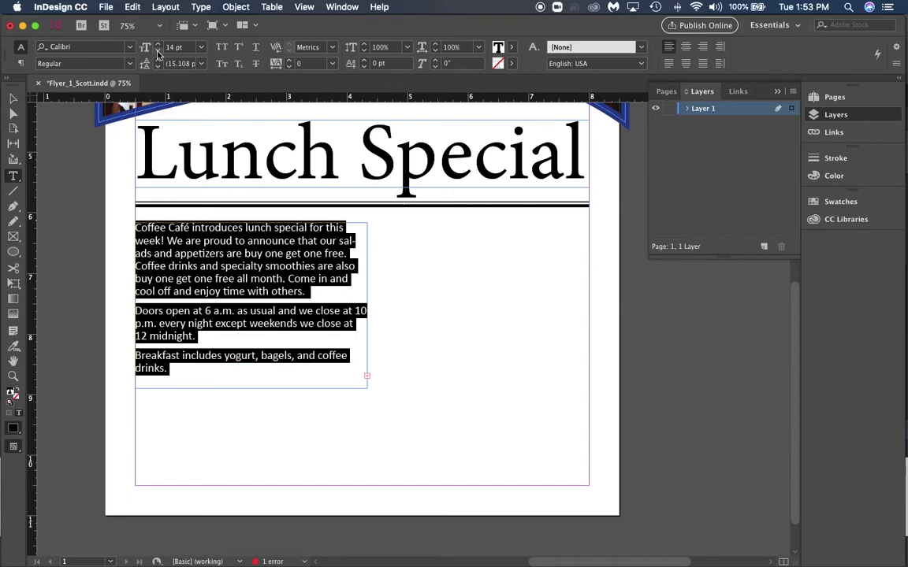
key("super+Tab")
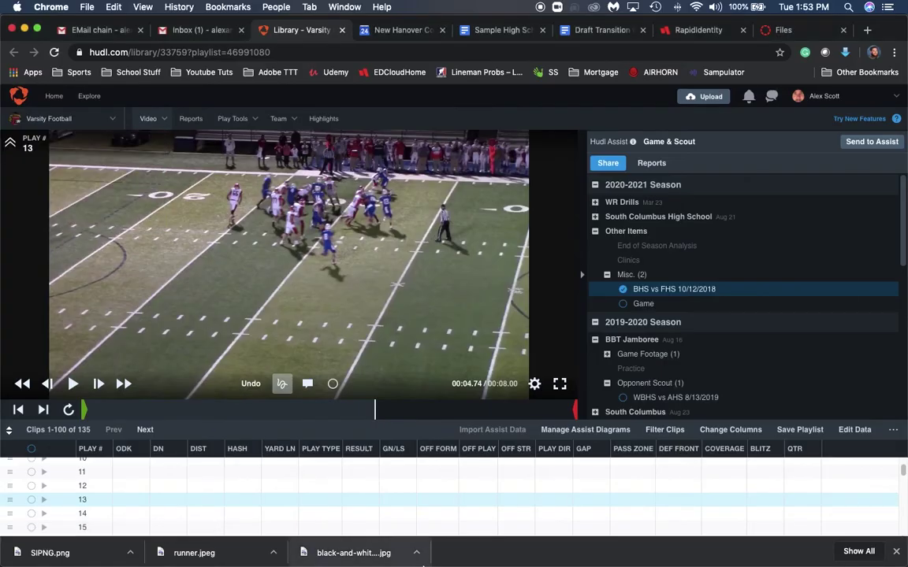
left_click(25, 29)
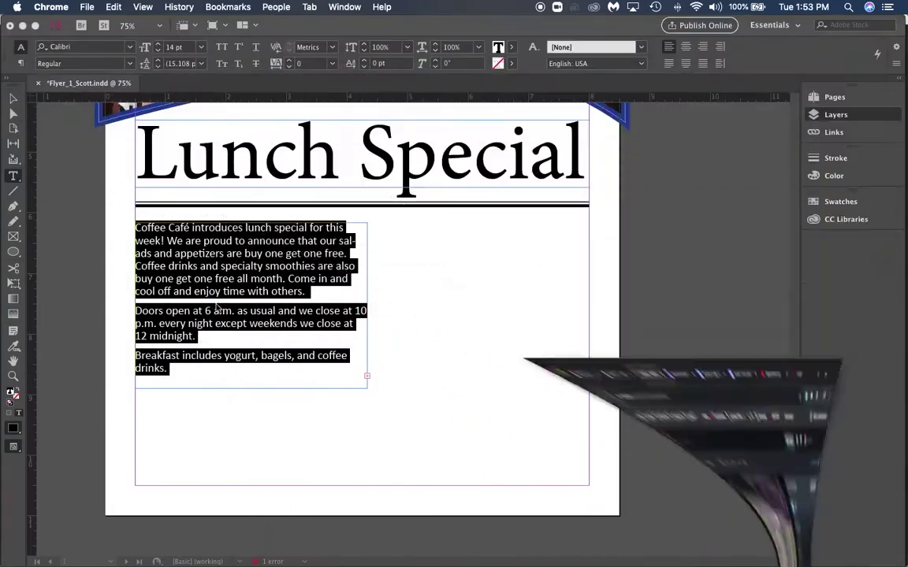
left_click(189, 370)
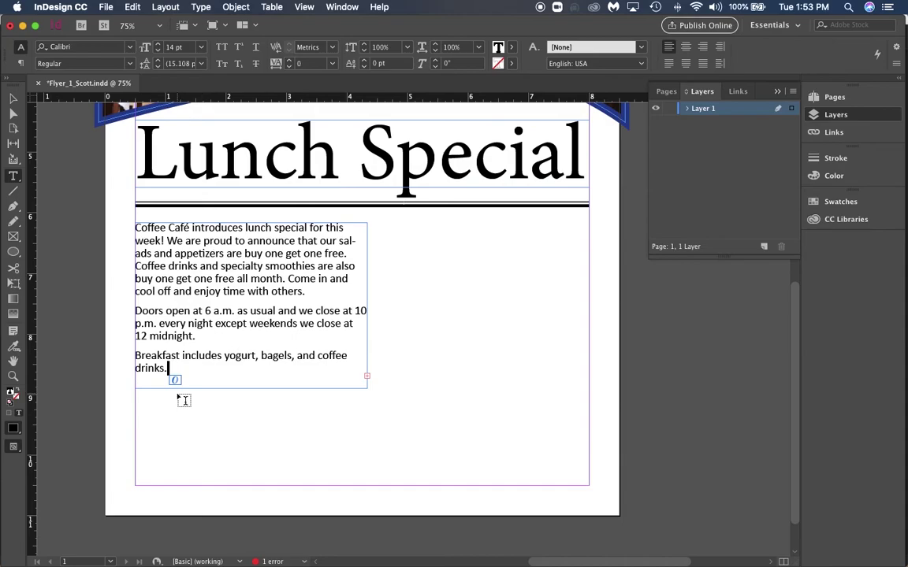
key("Escape")
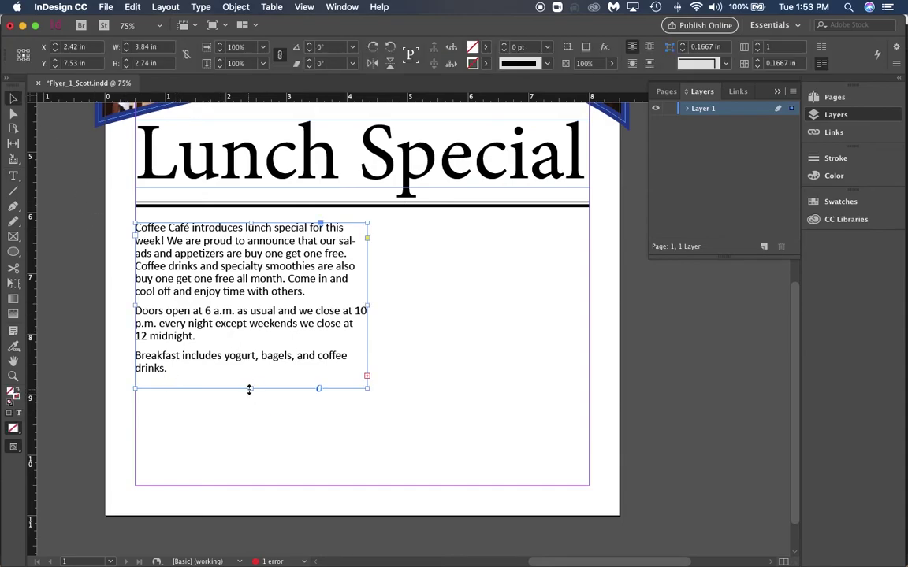
left_click_drag(250, 388, 254, 416)
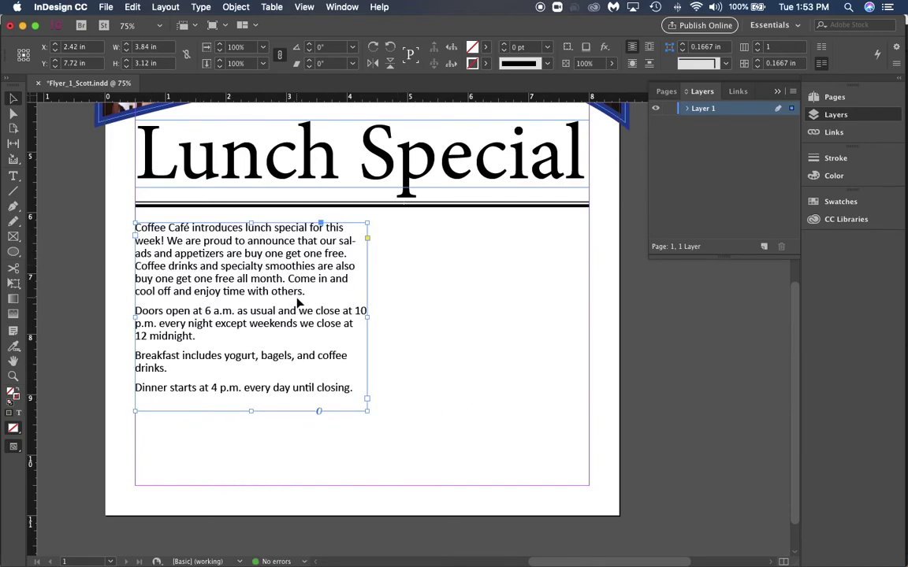
left_click(460, 347)
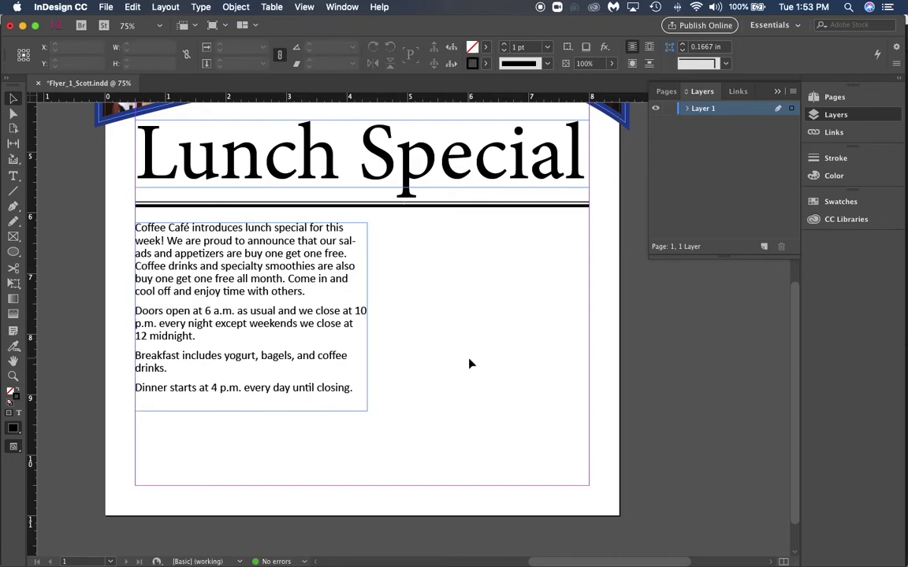
key("w")
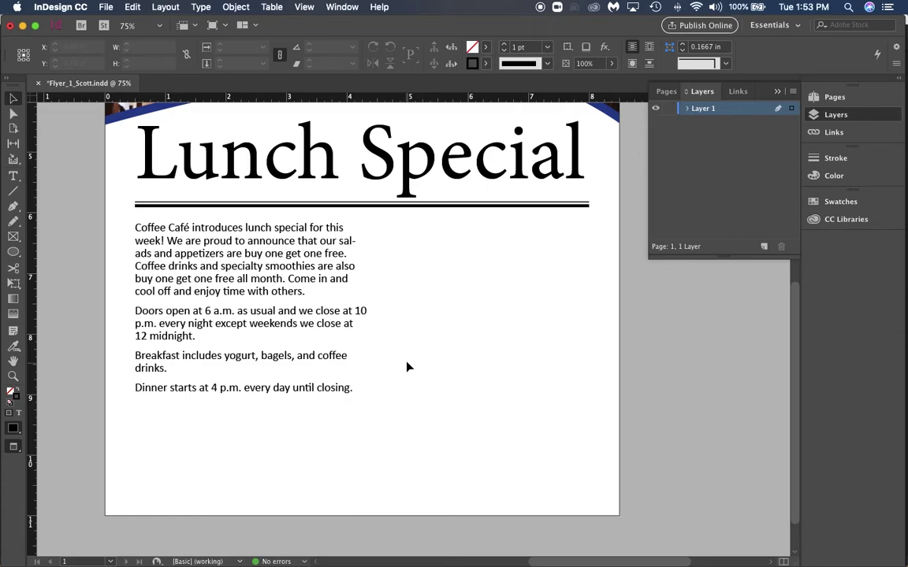
key("w")
key("super+minus")
key("super+minus")
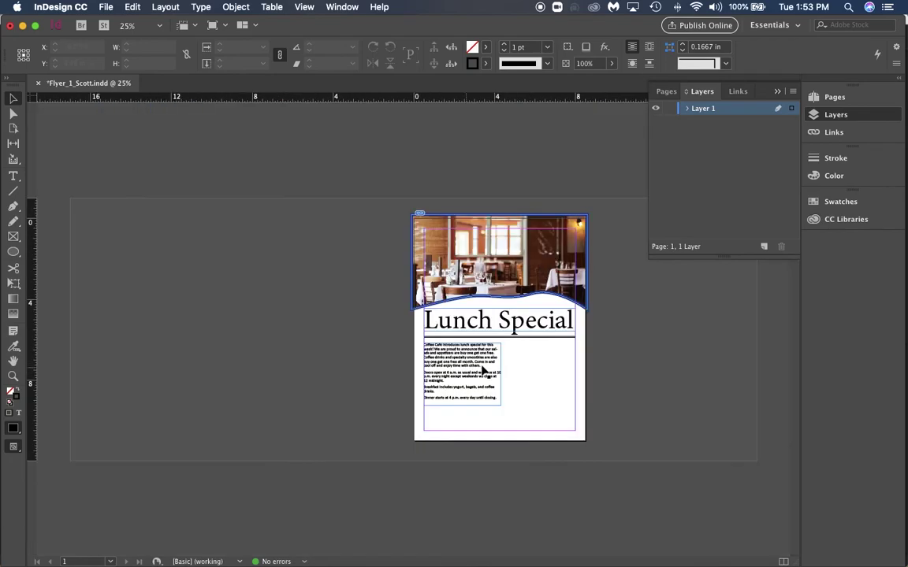
key("super+equal")
scroll(516, 366, "right", 3)
scroll(436, 361, "down", 3)
scroll(436, 361, "up", 3)
scroll(437, 360, "down", 2)
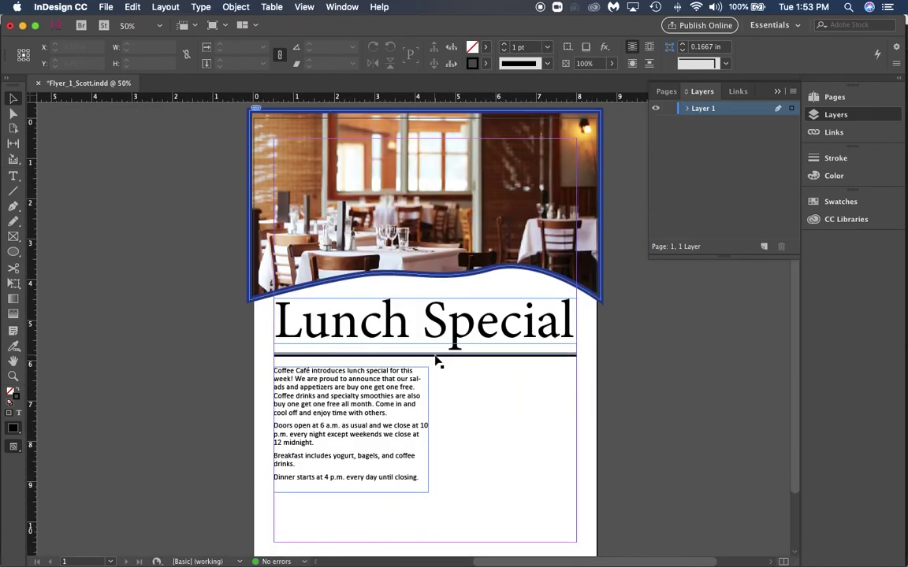
Step: Save the flyer in the 2020 Work folder under a name starting Flyer_2 instead of Flyer_1
left_click(106, 7)
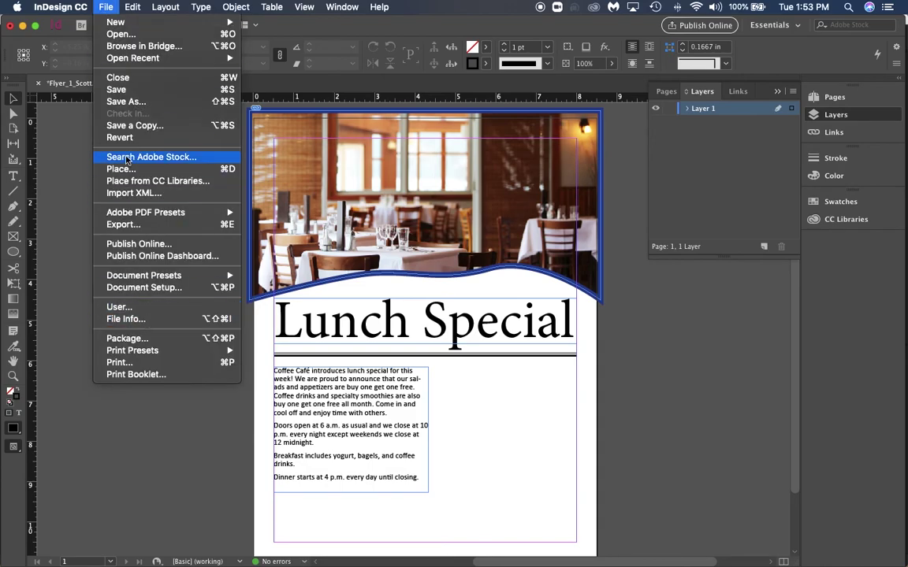
left_click(124, 102)
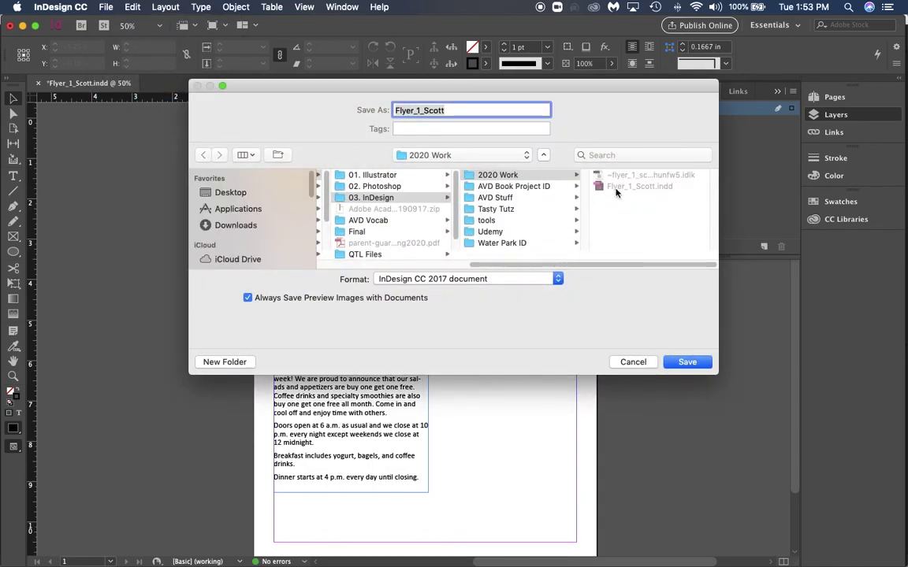
left_click(525, 178)
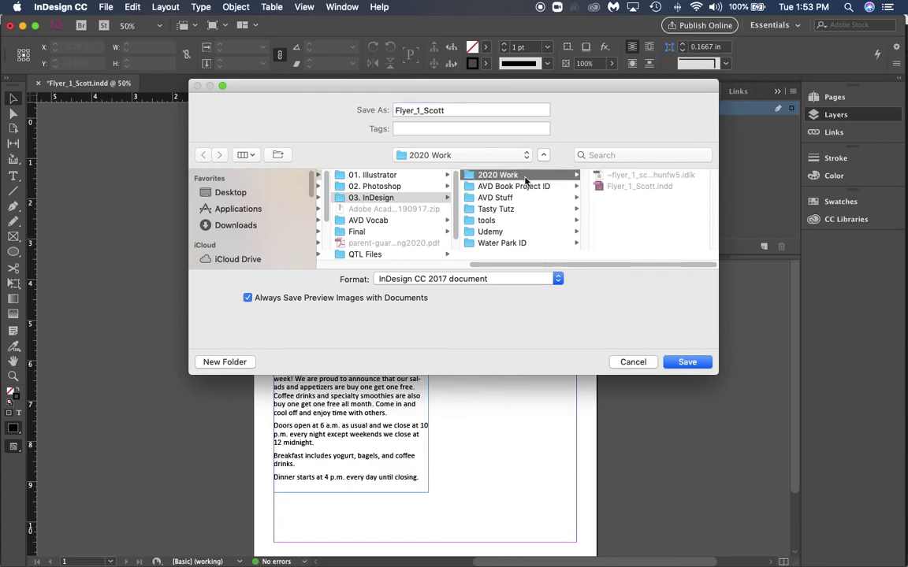
left_click(419, 110)
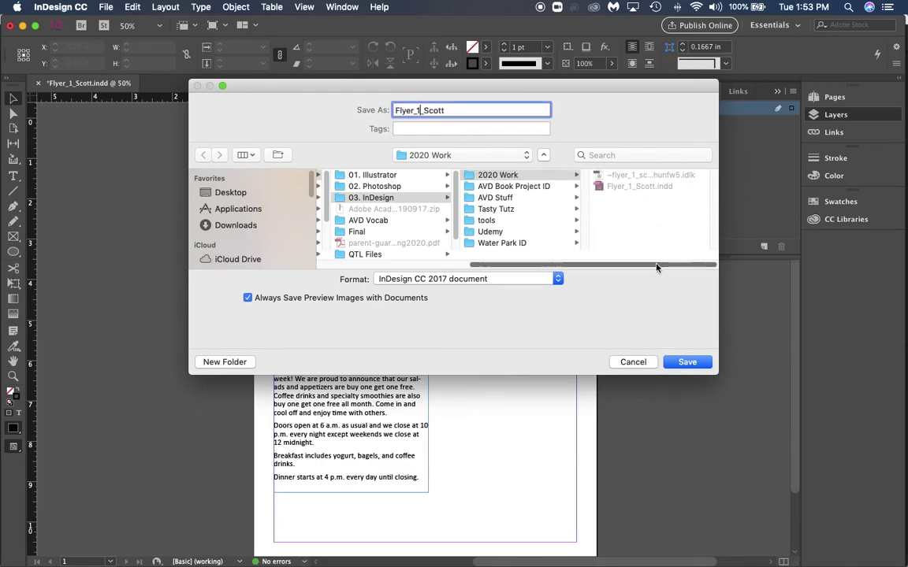
key("BackSpace")
type("2")
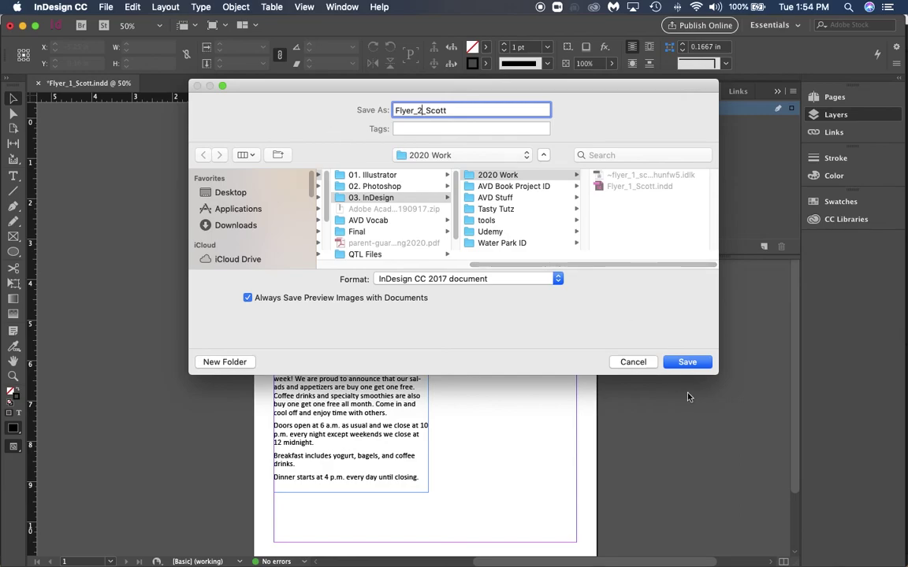
left_click(683, 364)
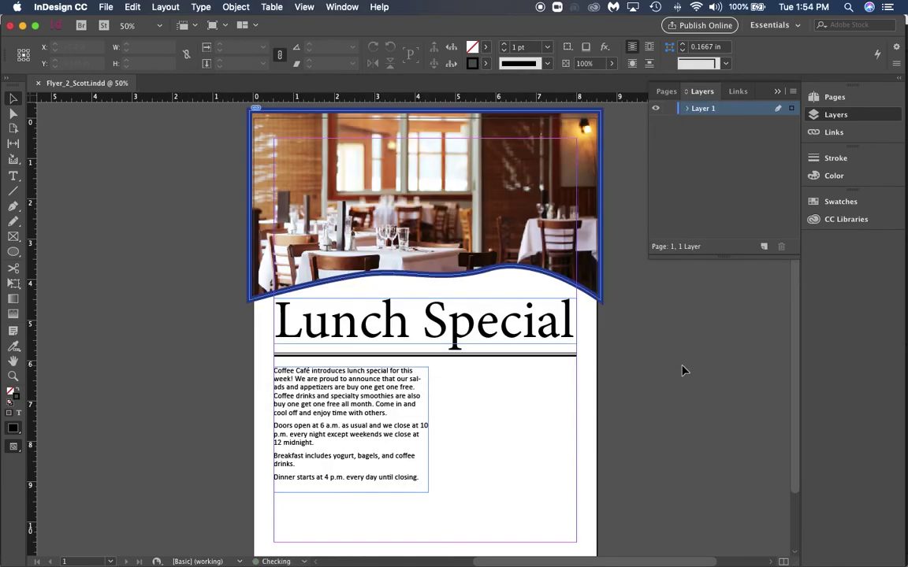